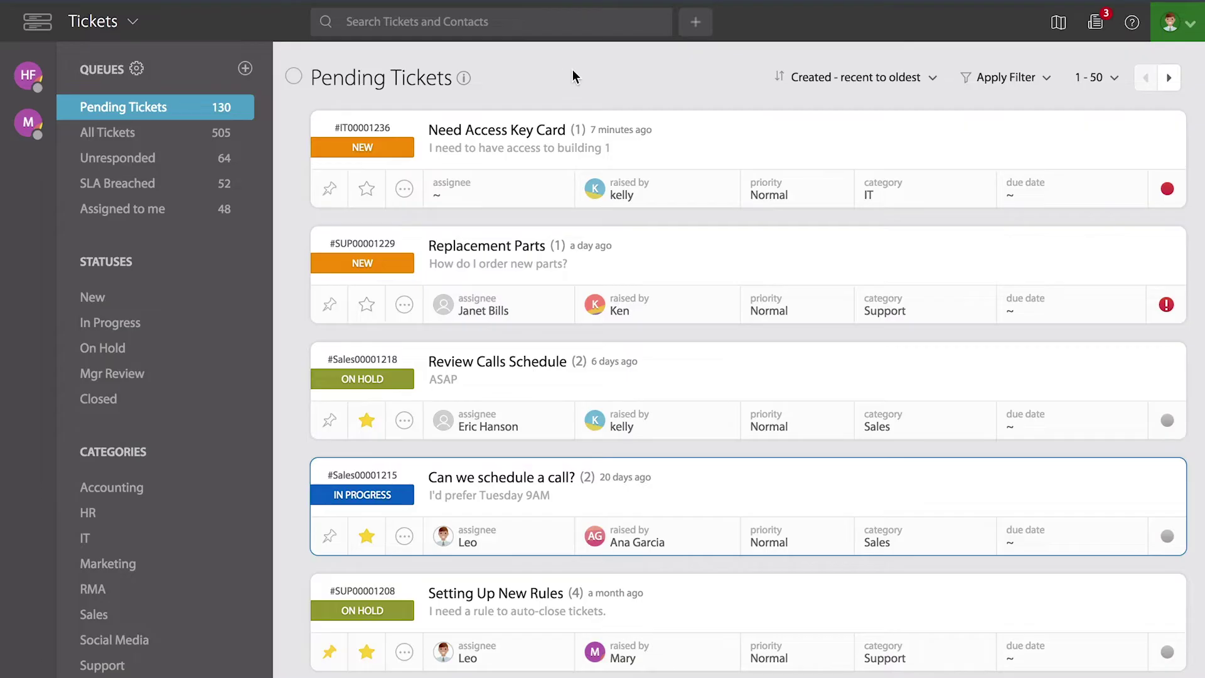
# - Open the 'Need Access Key Card' ticket to view the requester's building 1 access request
pyautogui.click(521, 132)
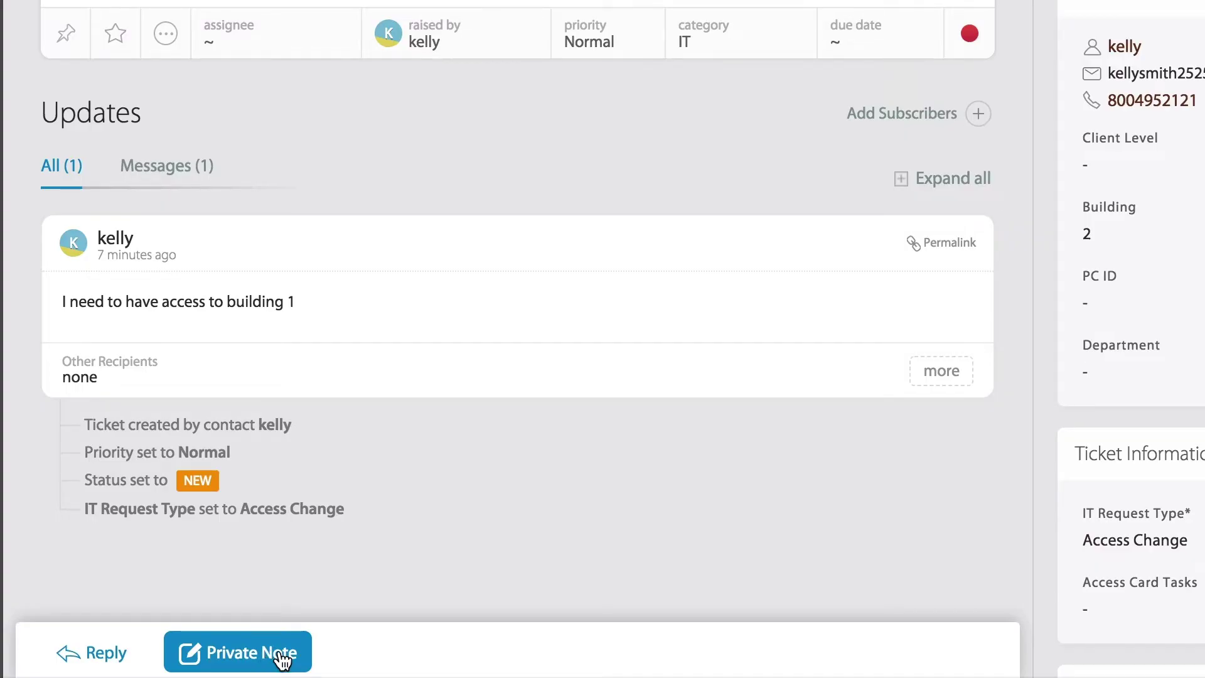
# - Start a private note set to alert only the manager
pyautogui.click(280, 656)
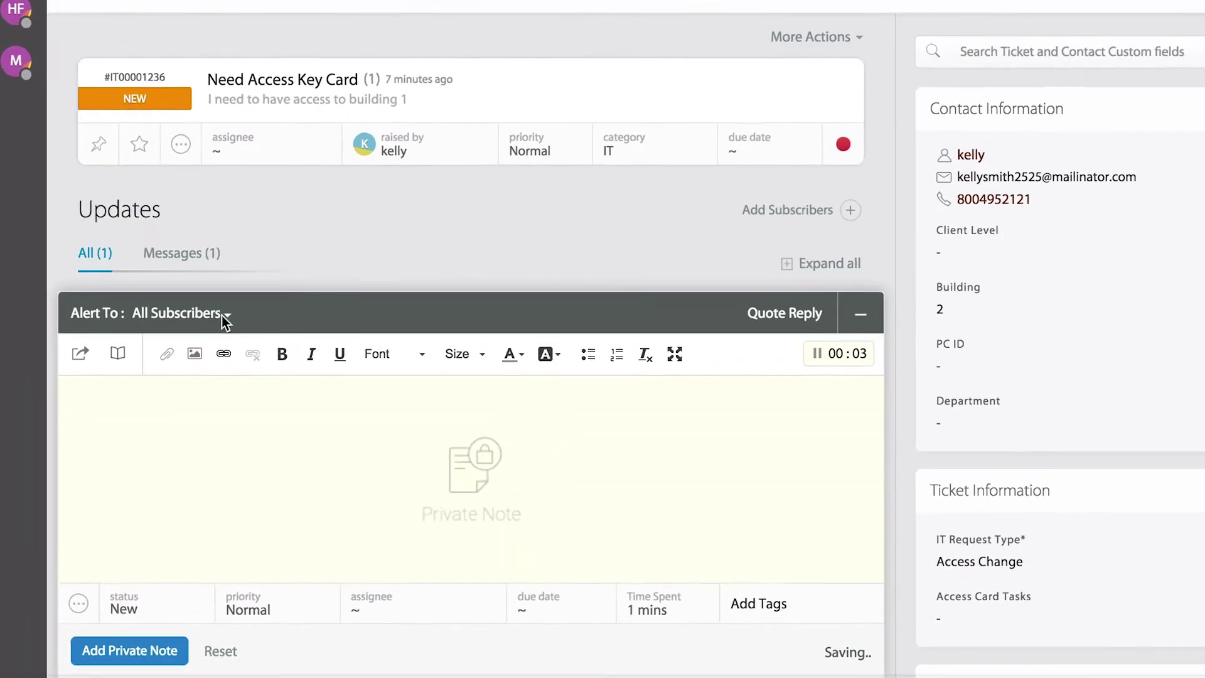
pyautogui.click(220, 246)
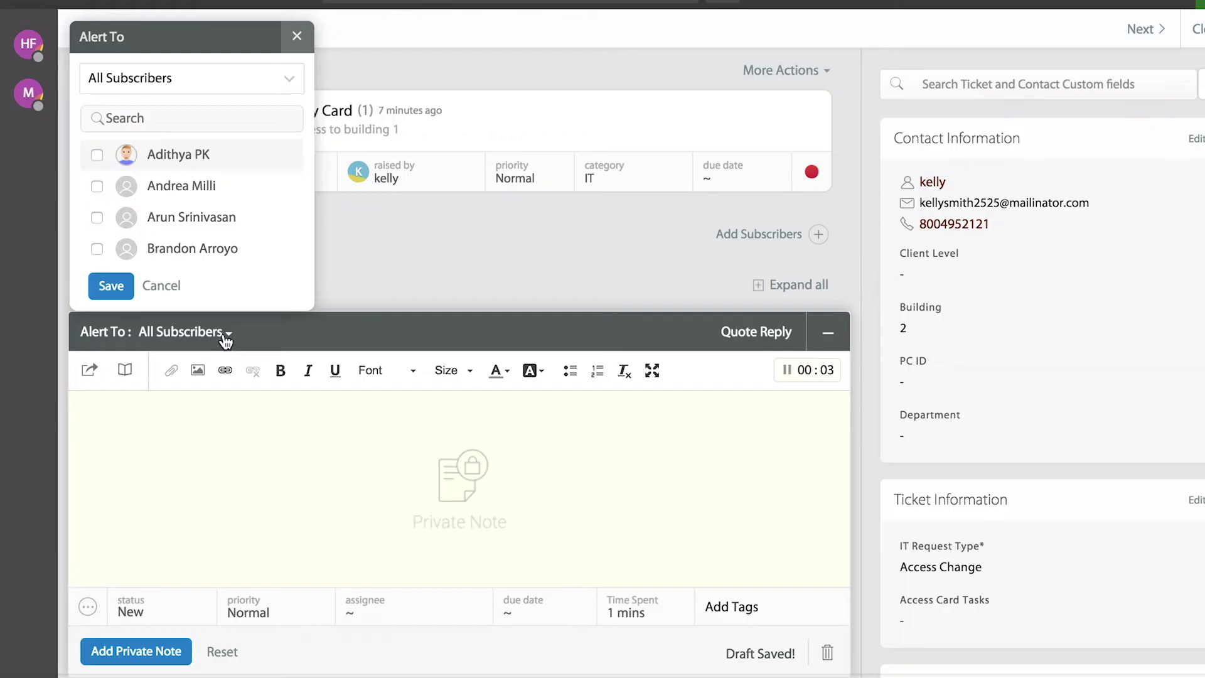
pyautogui.scroll(-1, 177, 221)
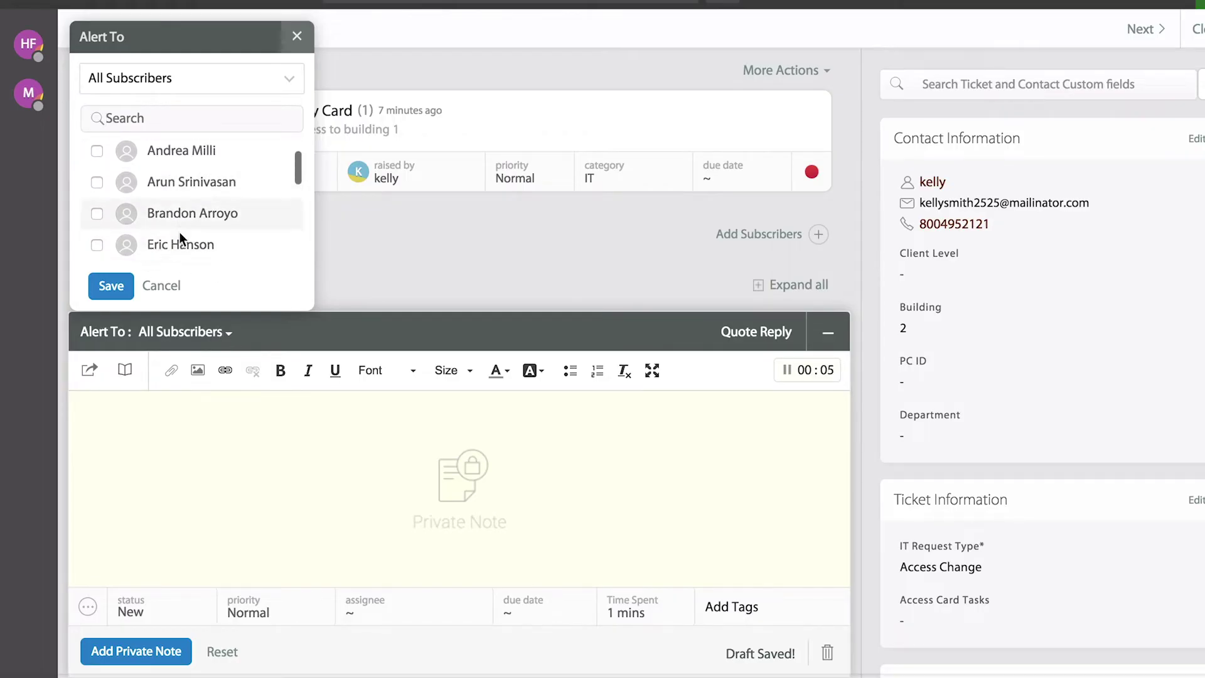
pyautogui.scroll(-3, 194, 214)
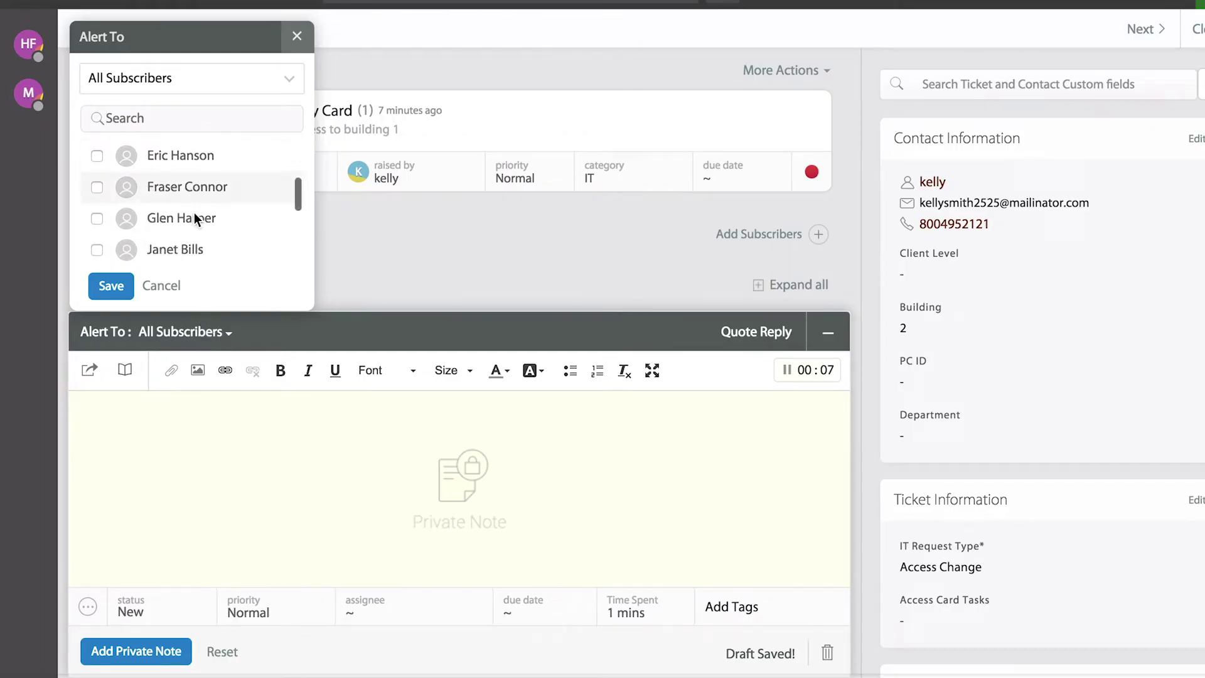
pyautogui.scroll(-2, 194, 213)
pyautogui.click(97, 189)
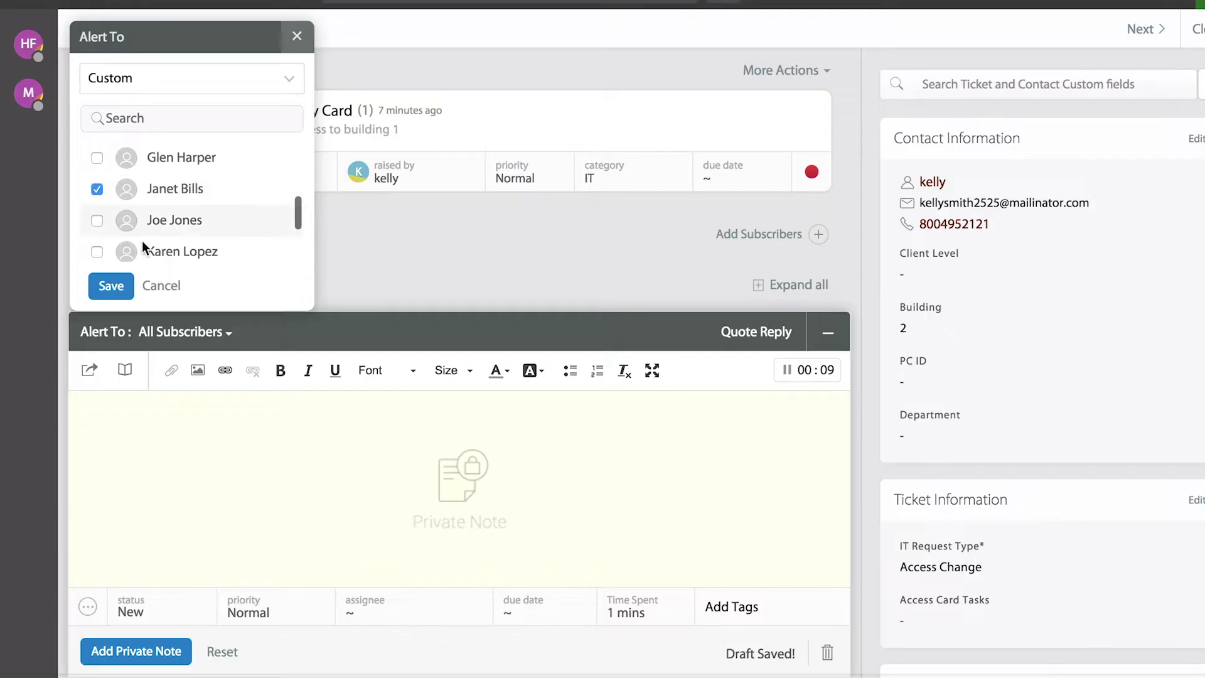
pyautogui.click(111, 285)
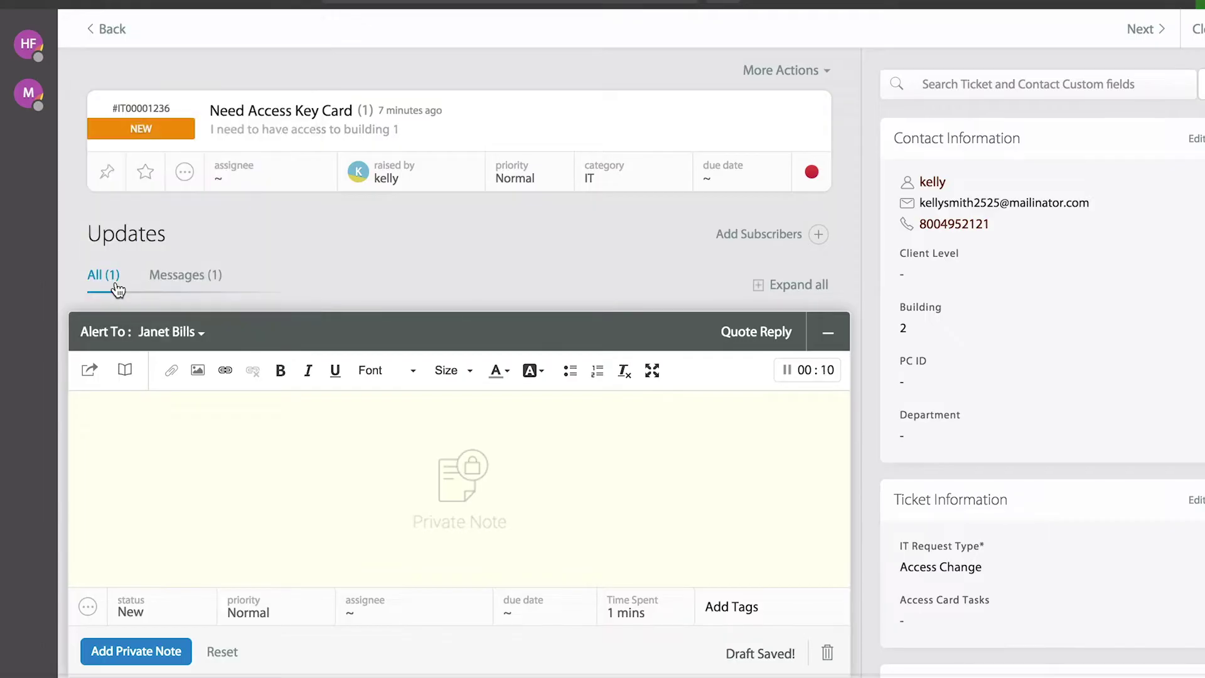
# - Write the note asking 'Can we go ahead and move forward?', with thanks and the agent's signature
pyautogui.click(138, 410)
pyautogui.write('Janet,')
pyautogui.press('Return')
pyautogui.press('Return')
pyautogui.write('Can we go ahead and move')
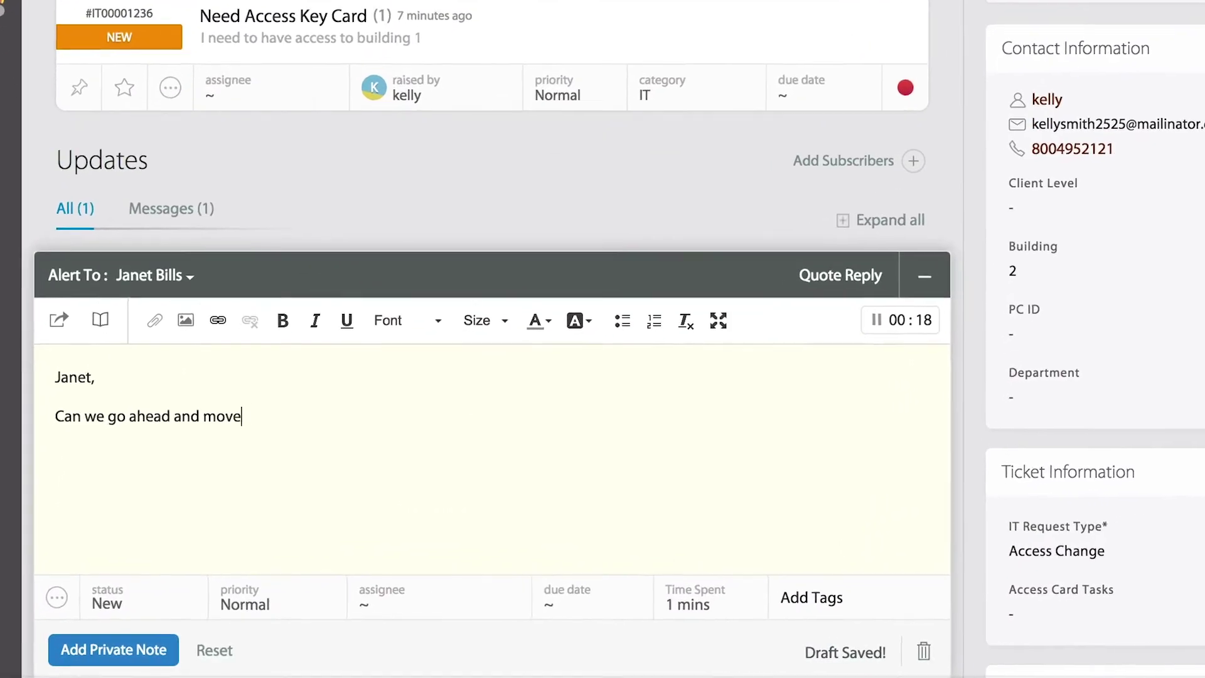
pyautogui.write(' forward?')
pyautogui.press('Return')
pyautogui.press('Return')
pyautogui.write('Thanks,')
pyautogui.press('Return')
pyautogui.press('Return')
pyautogui.write('L')
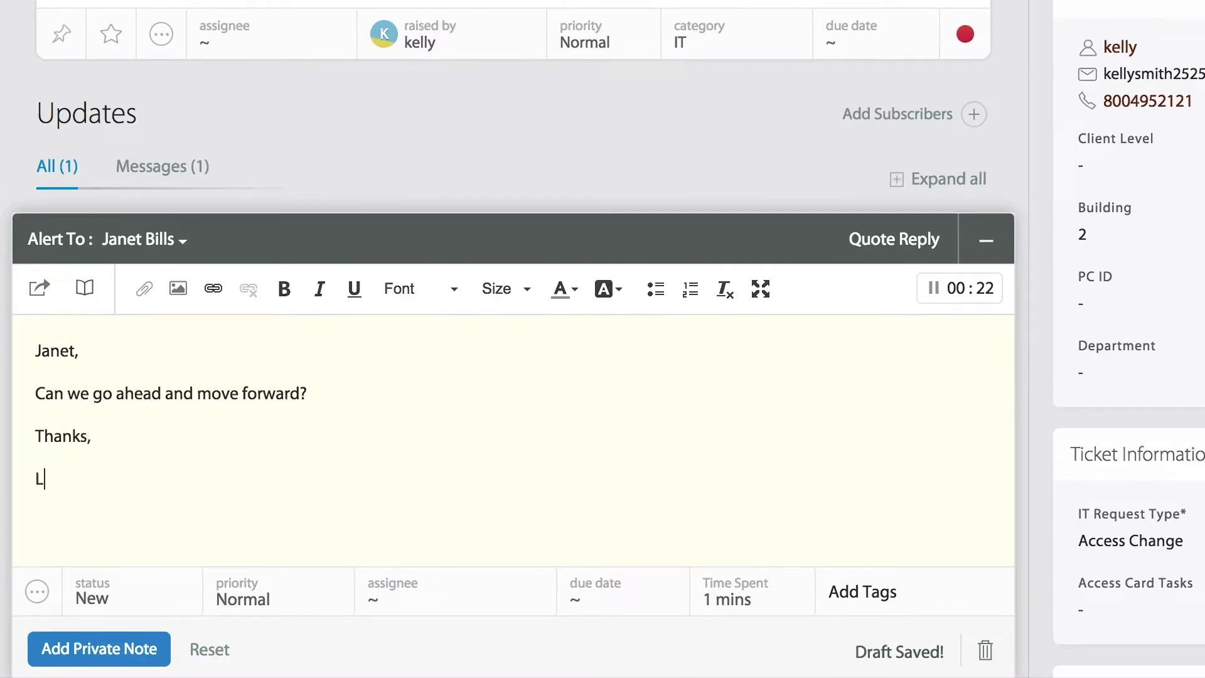
pyautogui.write('eo')
# - Post the private note to the manager, collapse it, and pin the ticket
pyautogui.click(107, 652)
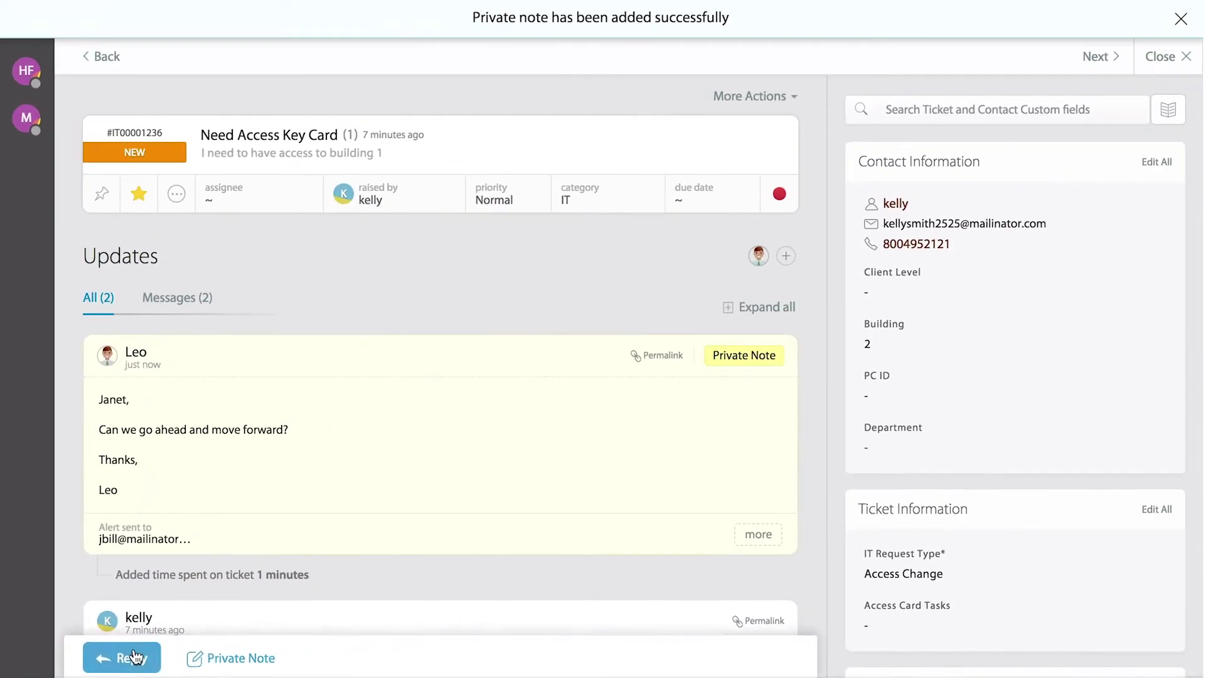
pyautogui.click(361, 367)
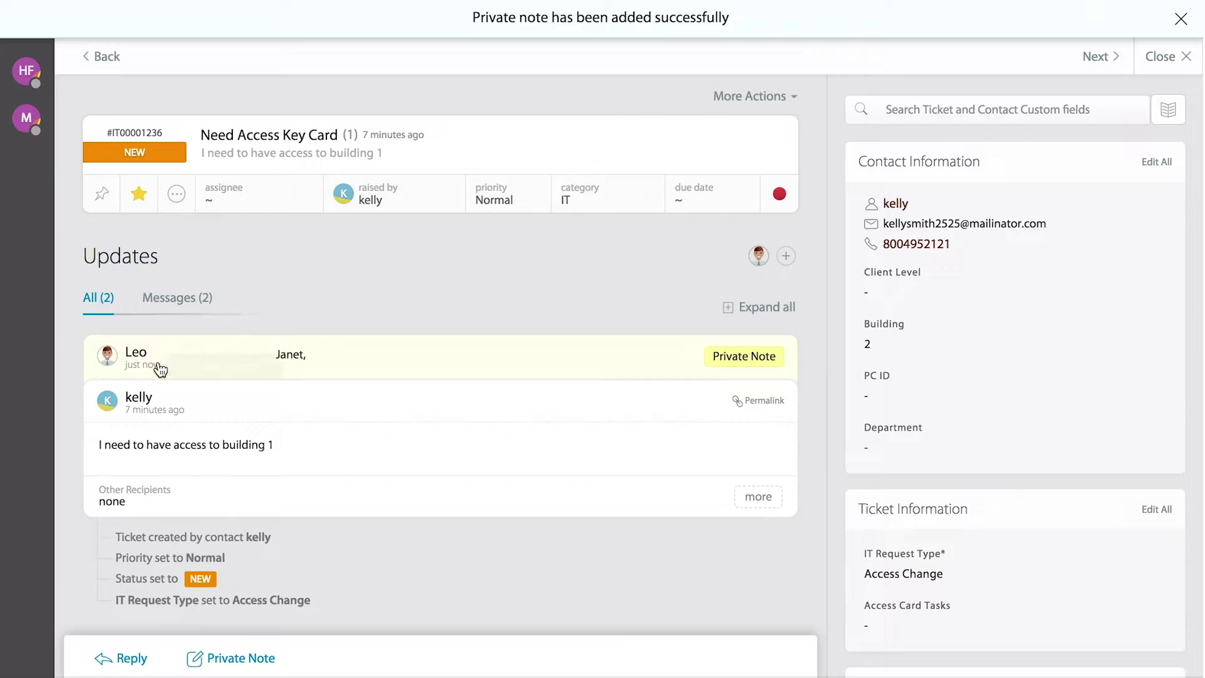
pyautogui.moveTo(155, 367)
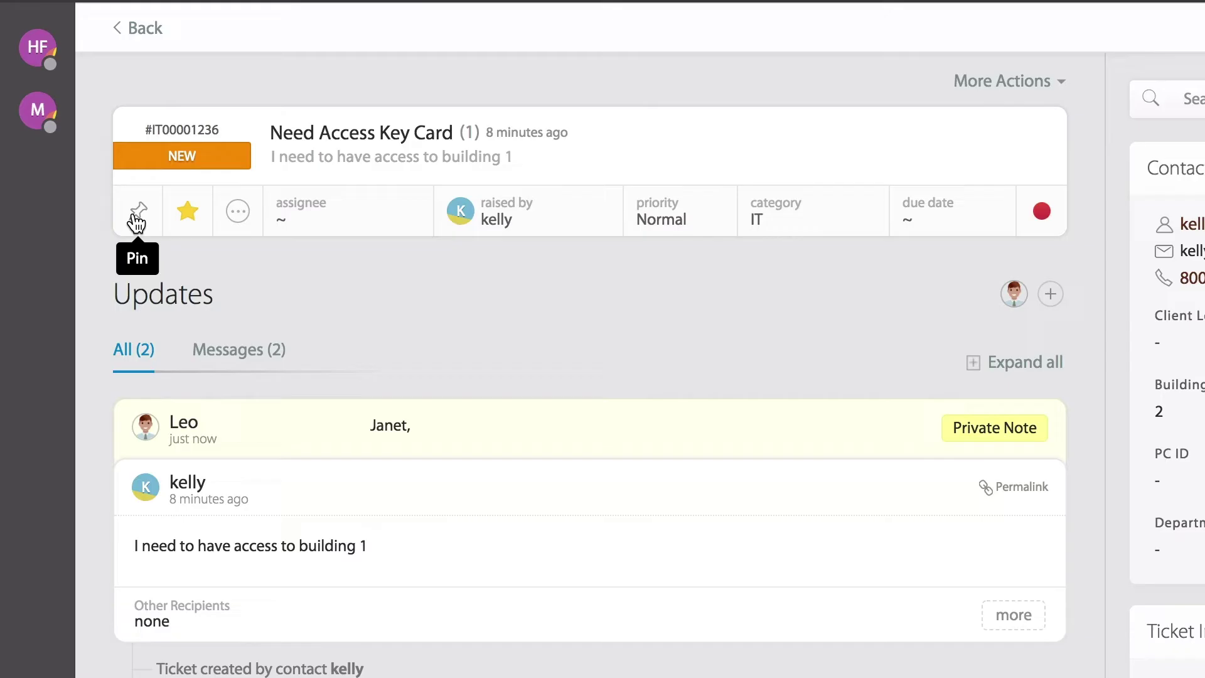
pyautogui.click(135, 217)
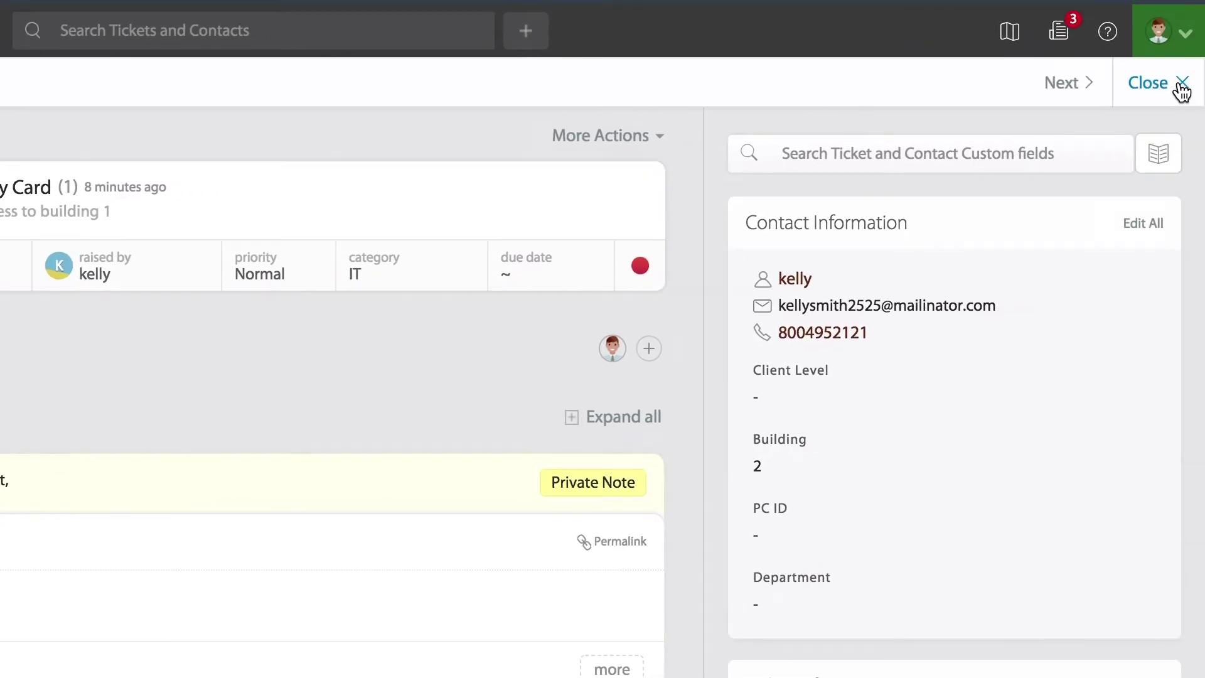
# - Close the ticket view and reopen the pinned 'Need Access Key Card' ticket
pyautogui.click(1180, 87)
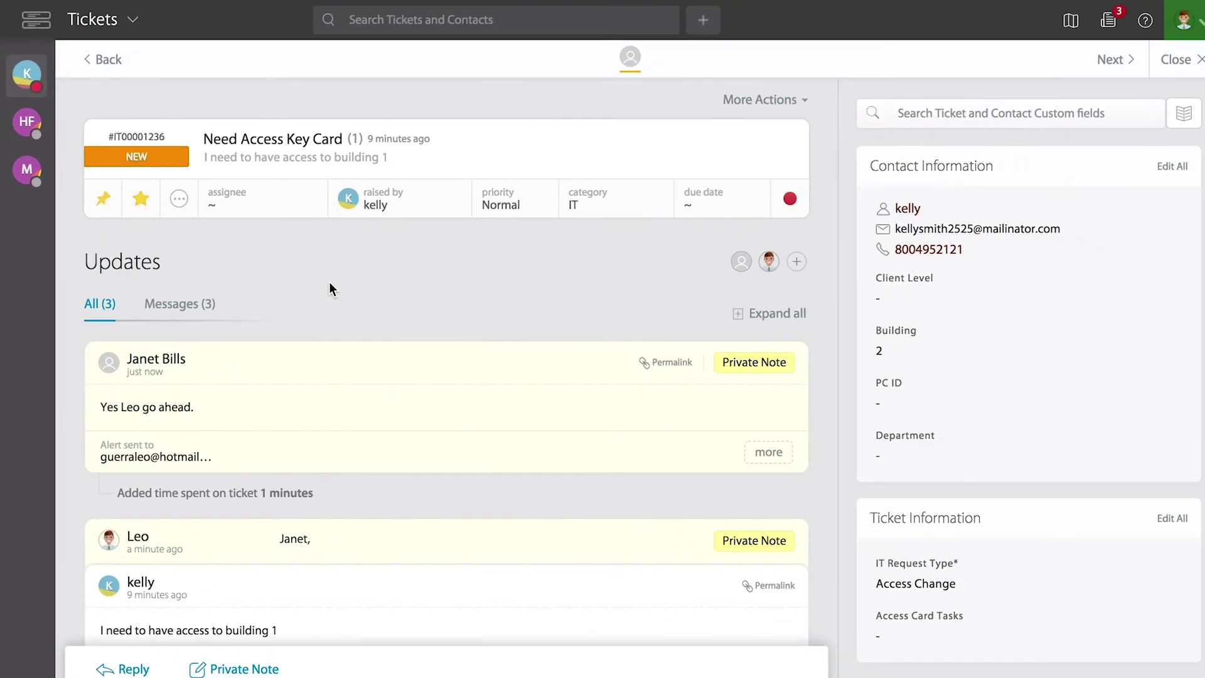
# - Scroll down to review the manager's private note approving going ahead
pyautogui.scroll(-1, 352, 297)
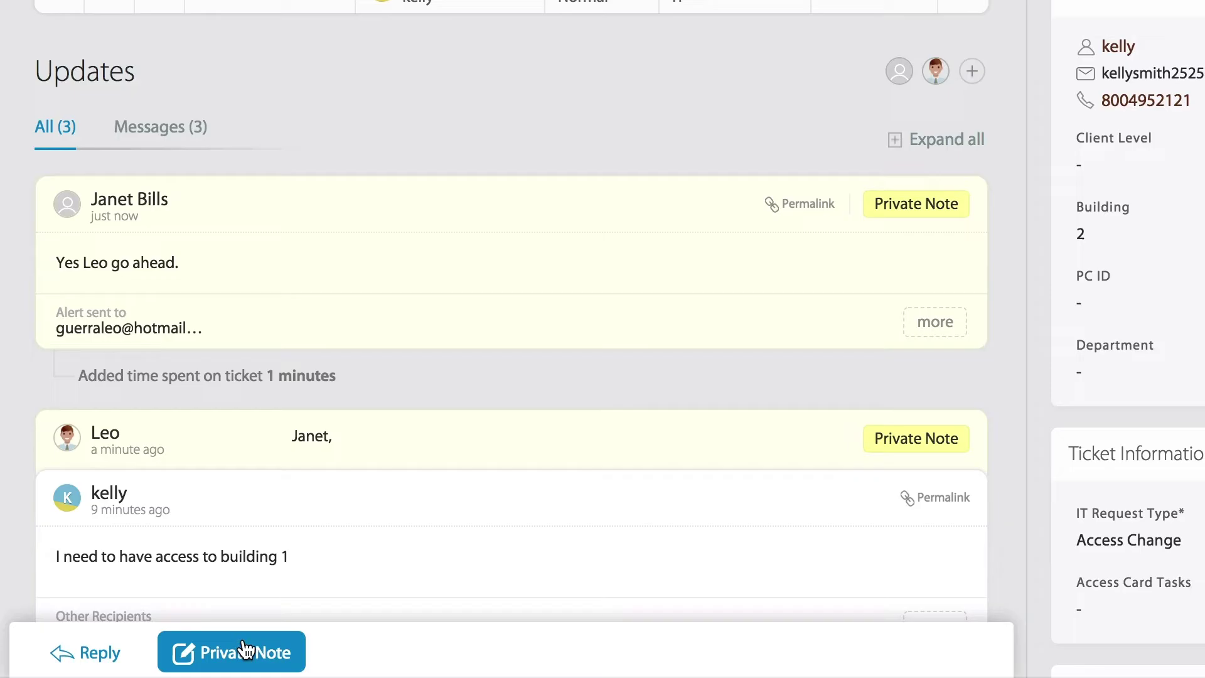
# - Reply to the requester: 'Please stop by to pick up the access card.'
pyautogui.click(82, 655)
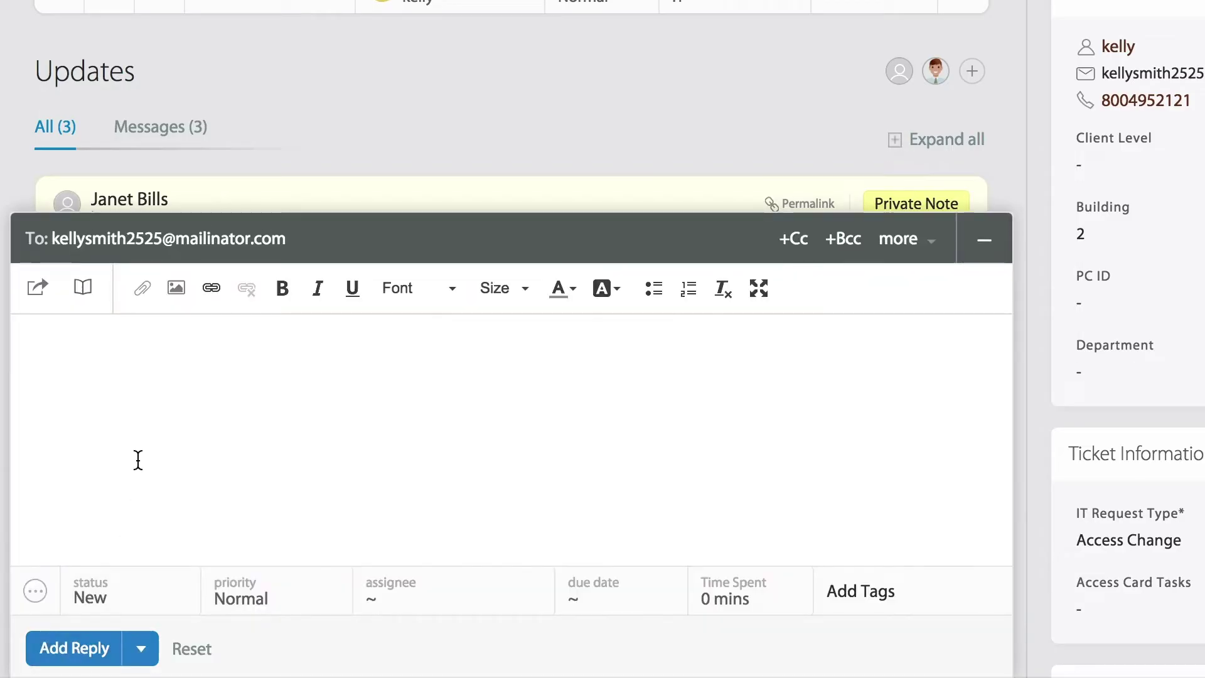
pyautogui.write('Hi Kelly,')
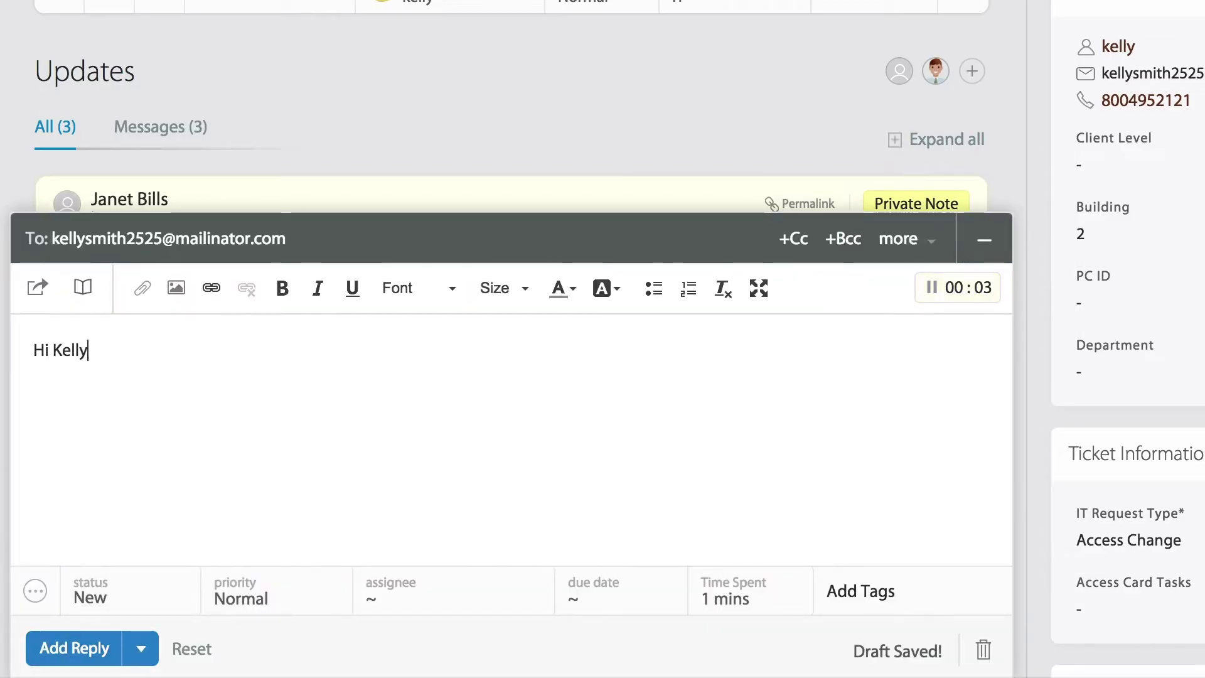
pyautogui.press('Return')
pyautogui.press('Return')
pyautogui.write('Please stop by to pick up the access card.')
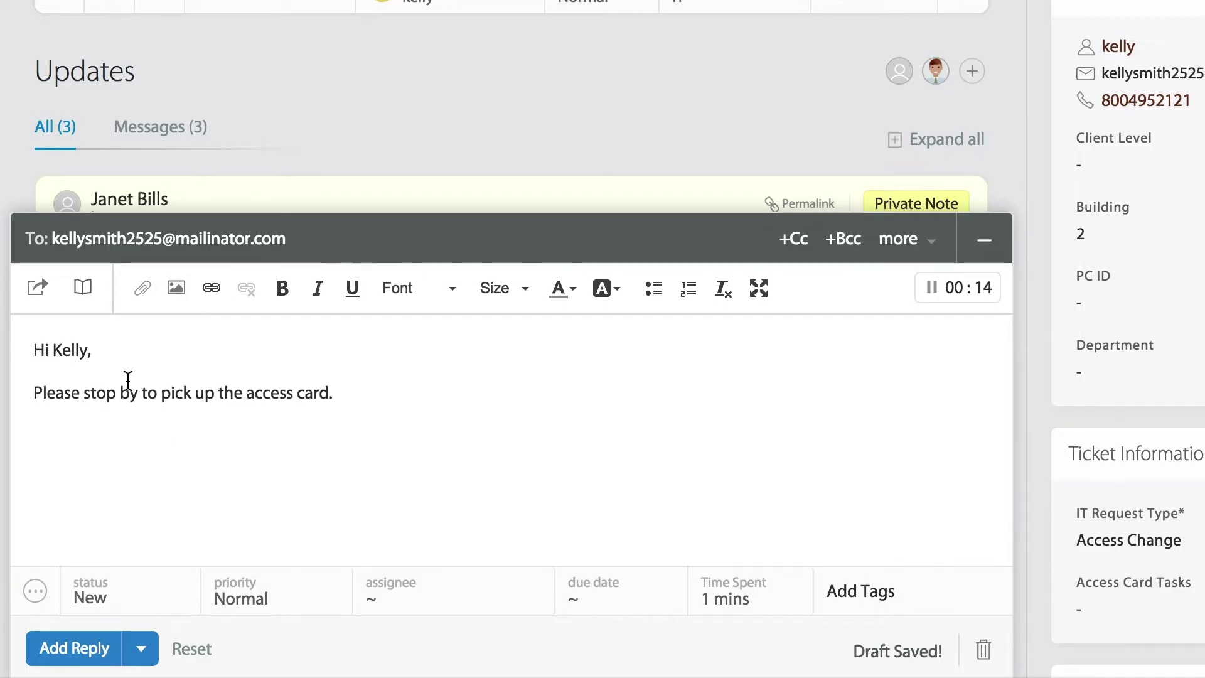
# - Set the reply's status to Closed, assign the ticket to yourself, and submit it
pyautogui.click(108, 592)
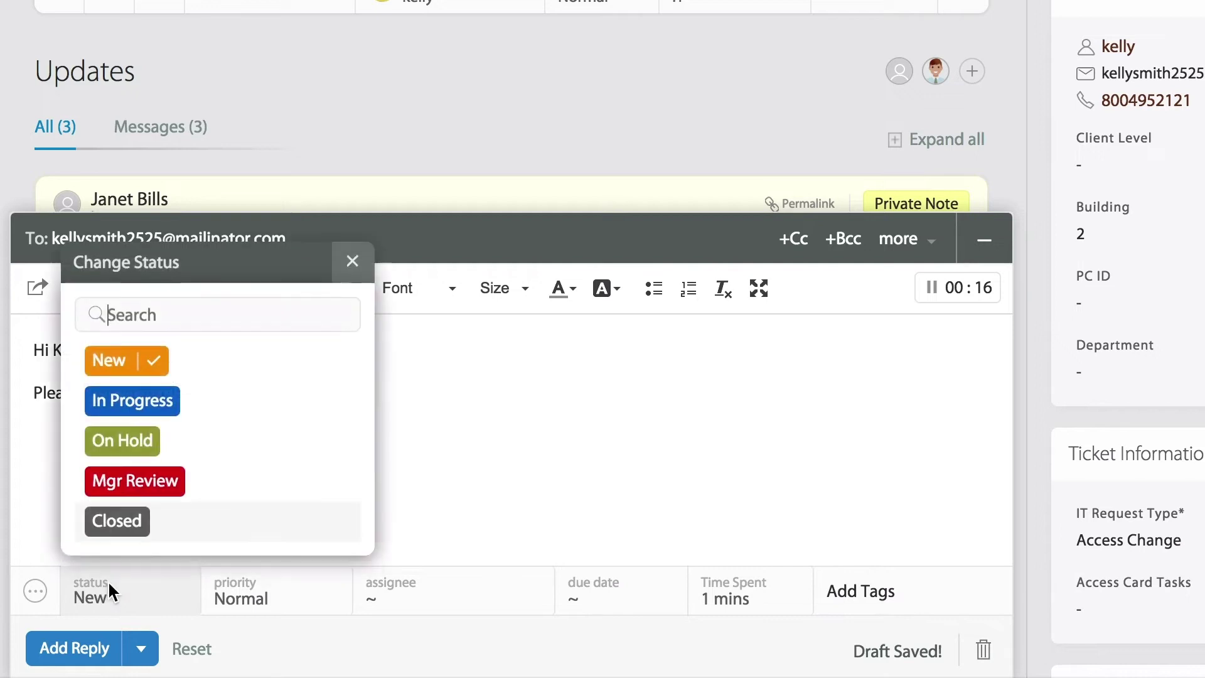
pyautogui.click(114, 521)
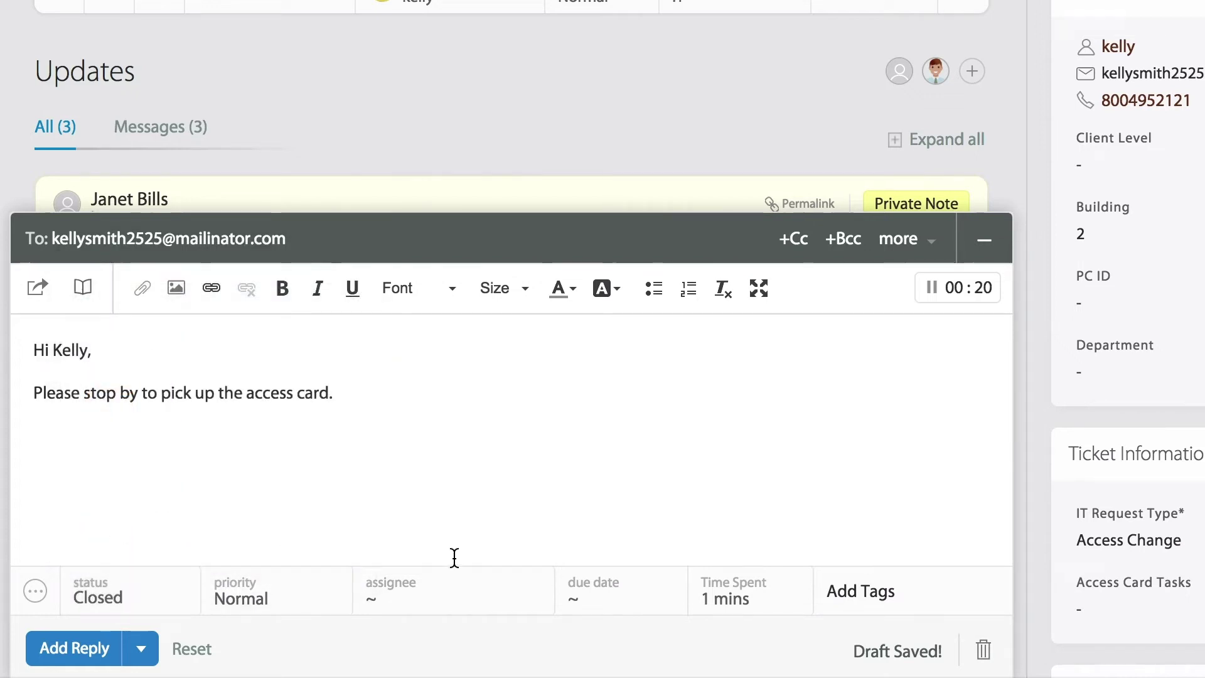
pyautogui.click(407, 600)
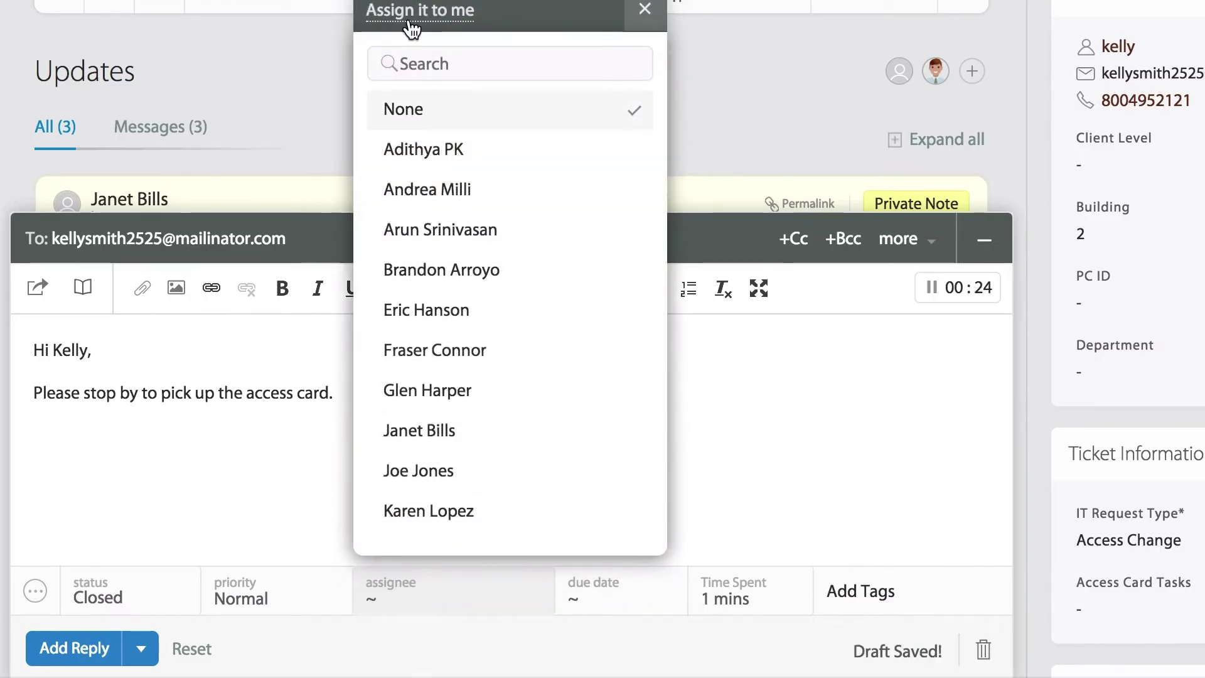
pyautogui.click(441, 20)
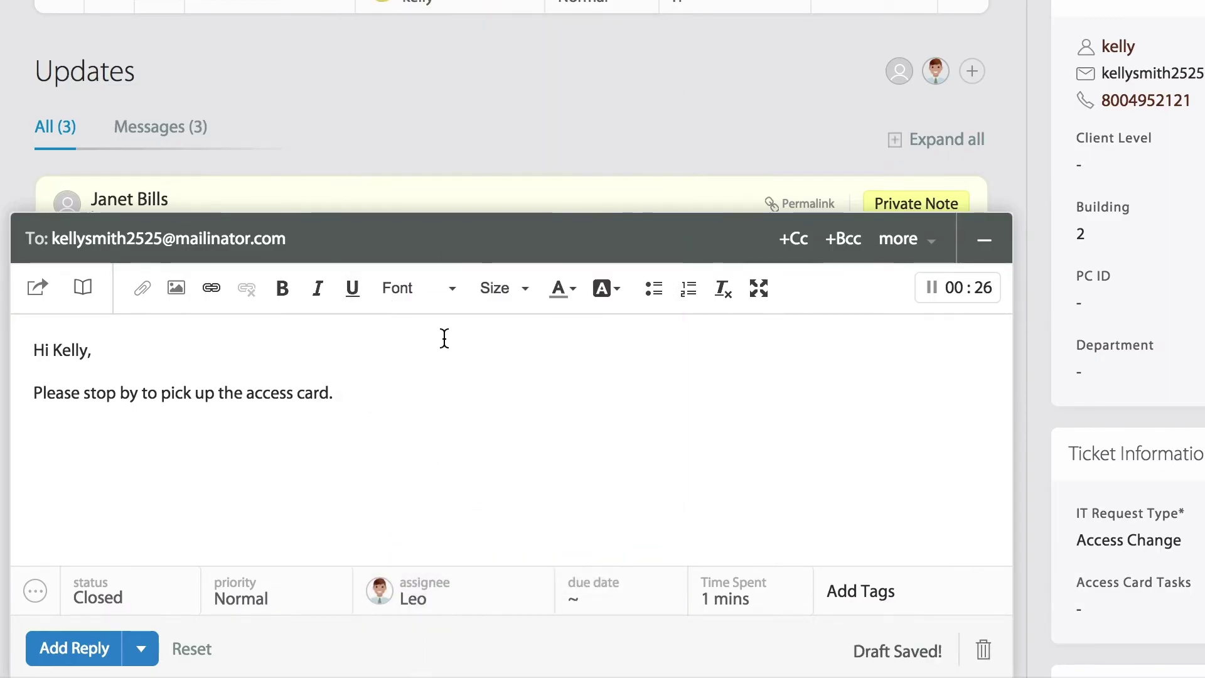
pyautogui.click(72, 653)
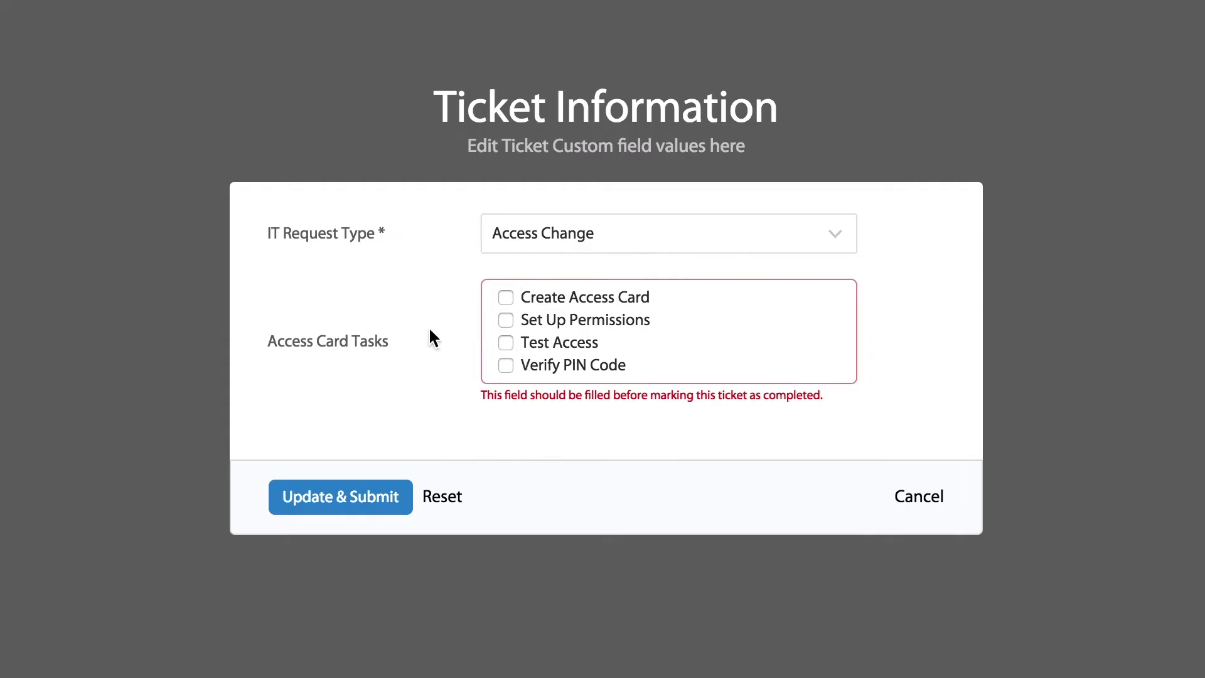
# - Check all four Access Card Tasks, starting with Create Access Card, and save with Update & Submit
pyautogui.click(506, 298)
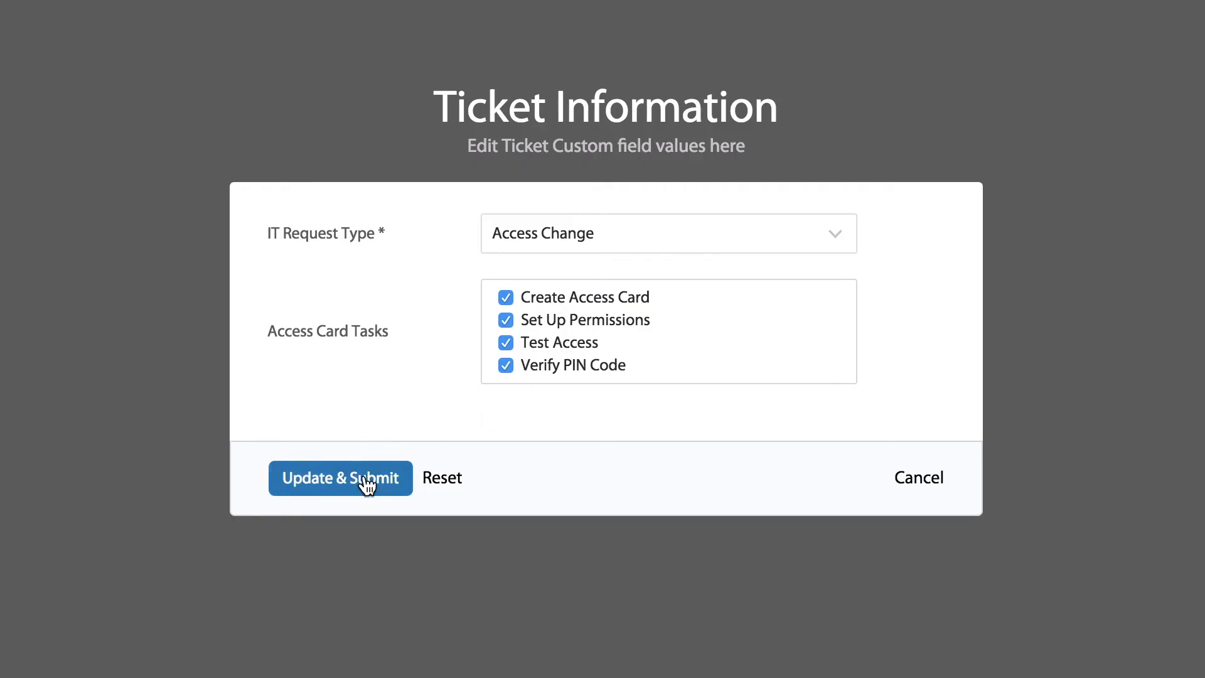
pyautogui.click(367, 485)
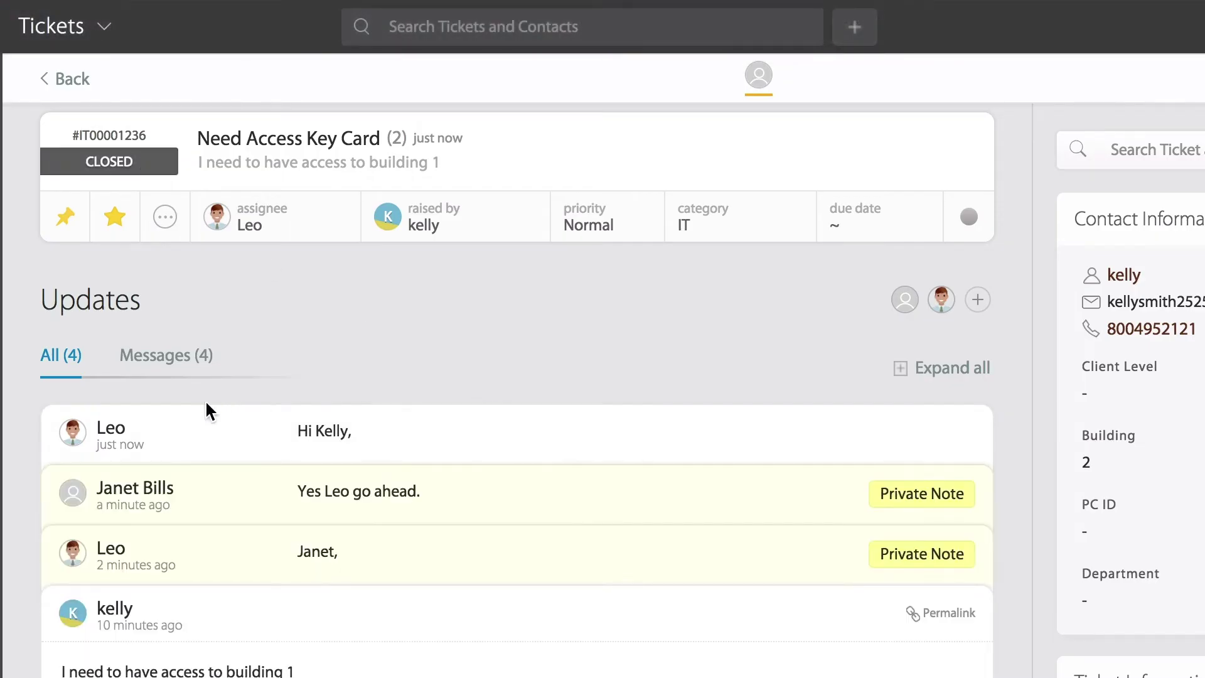
# - Scroll the closed ticket to verify its status, assignee and four recorded Access Card Tasks
pyautogui.scroll(-2, 364, 320)
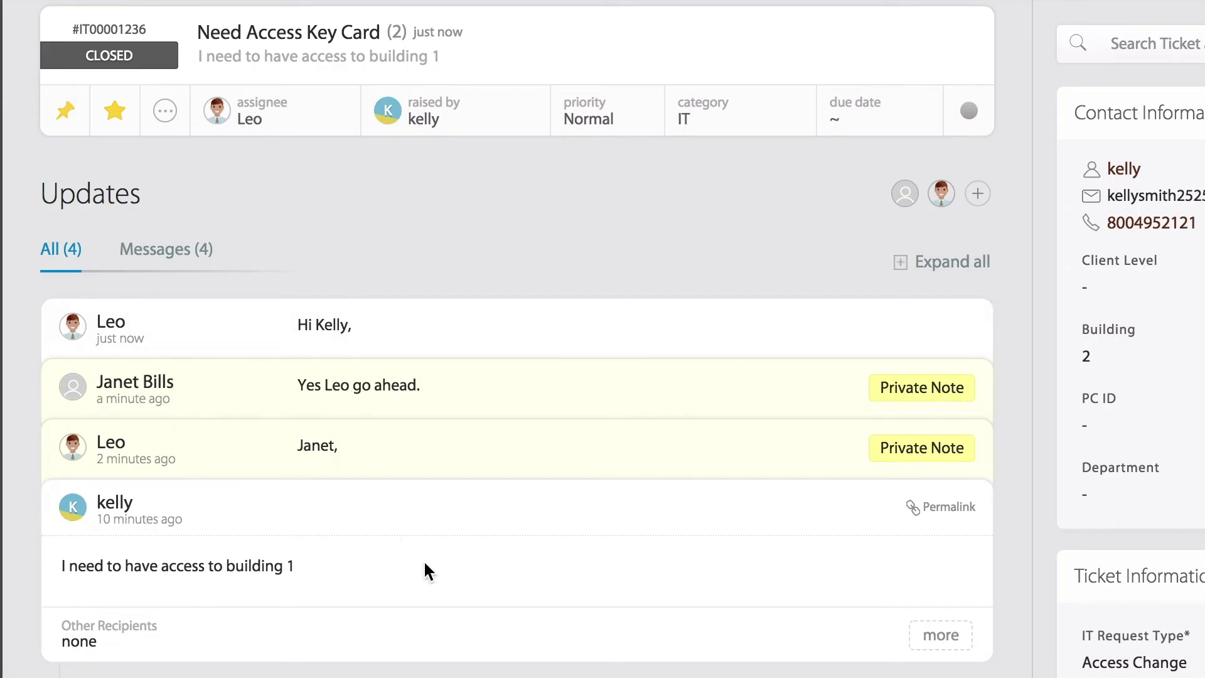
pyautogui.scroll(-4, 1168, 612)
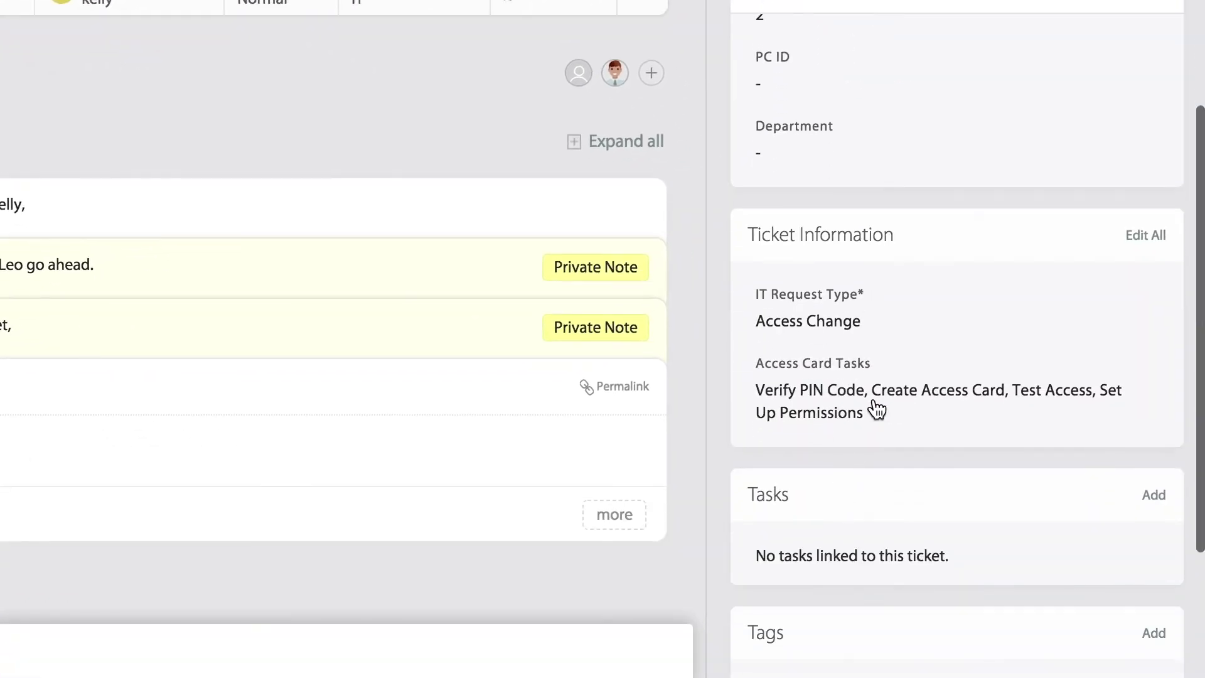
pyautogui.moveTo(799, 351)
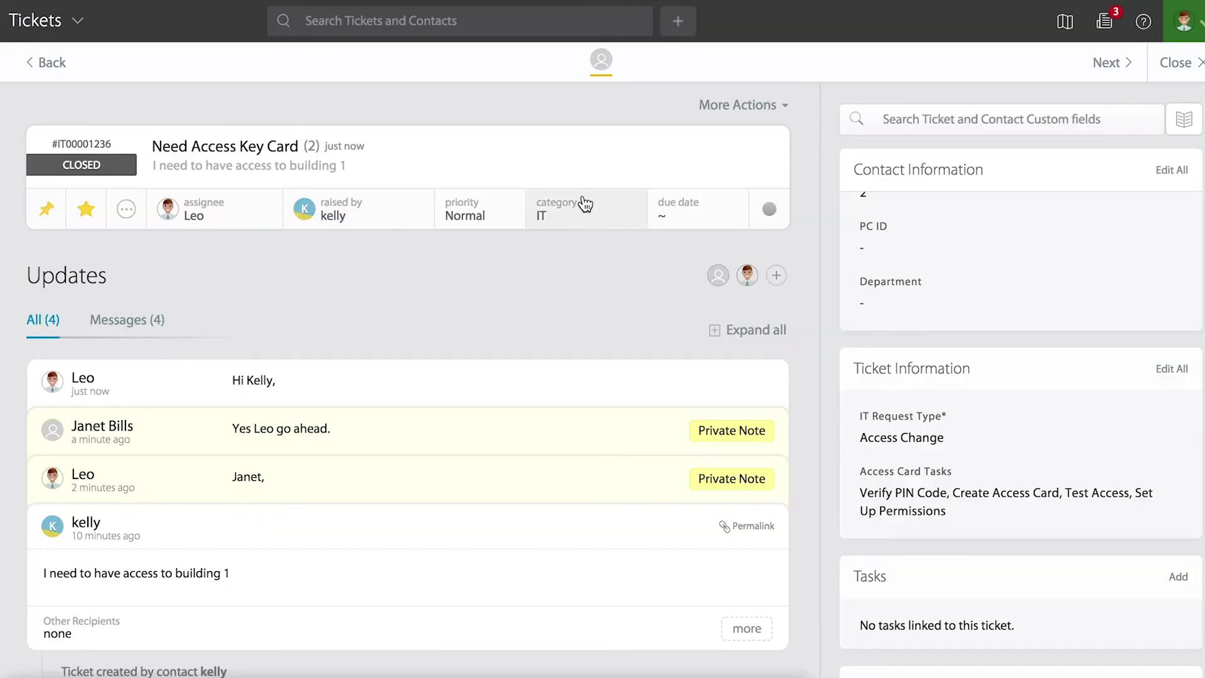
pyautogui.moveTo(600, 80)
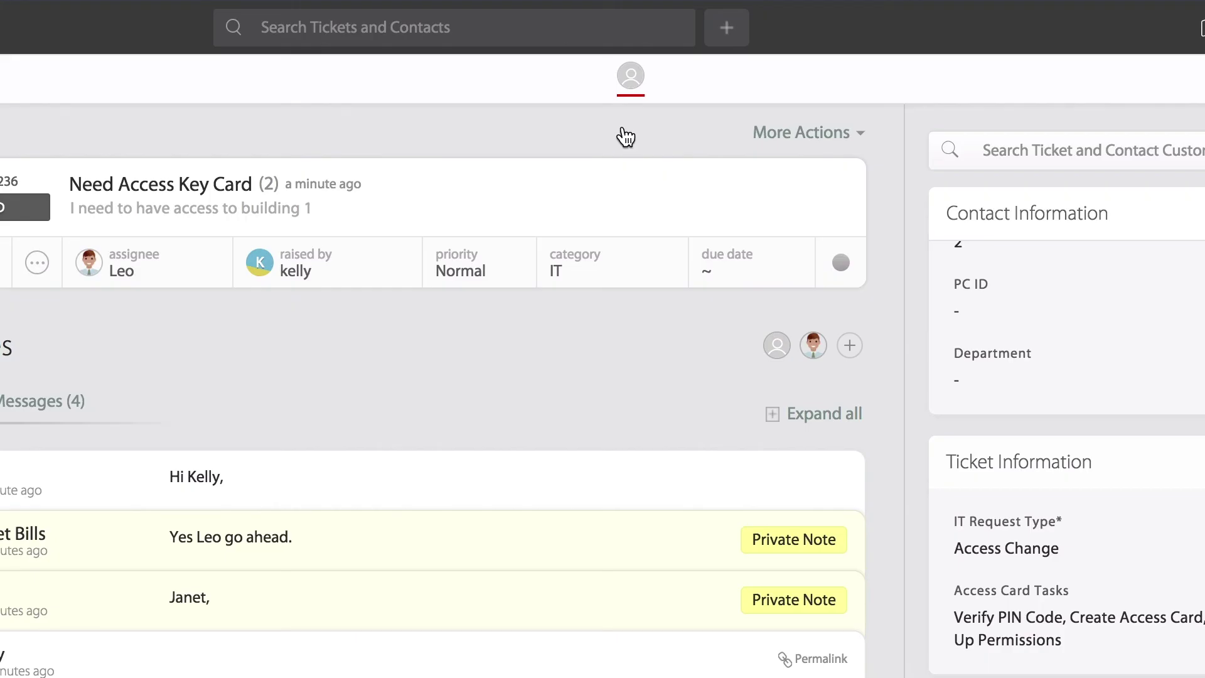
pyautogui.moveTo(631, 97)
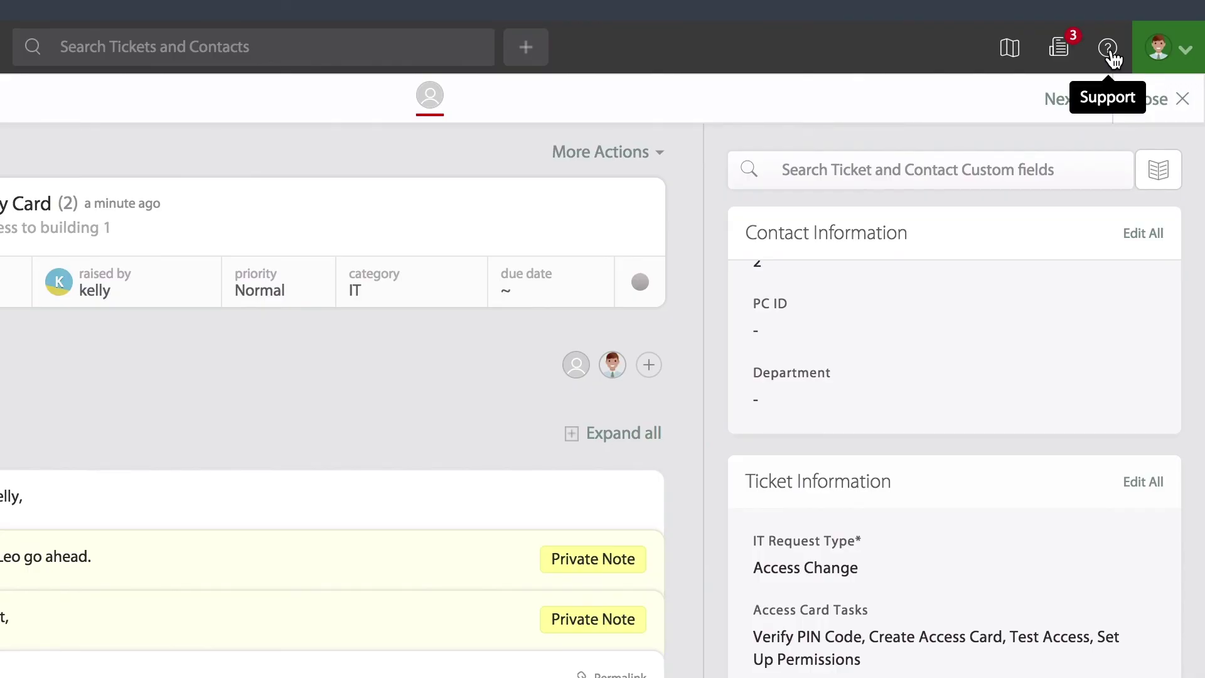
# - Open the help menu offering Get Support and Chat with us
pyautogui.click(1144, 28)
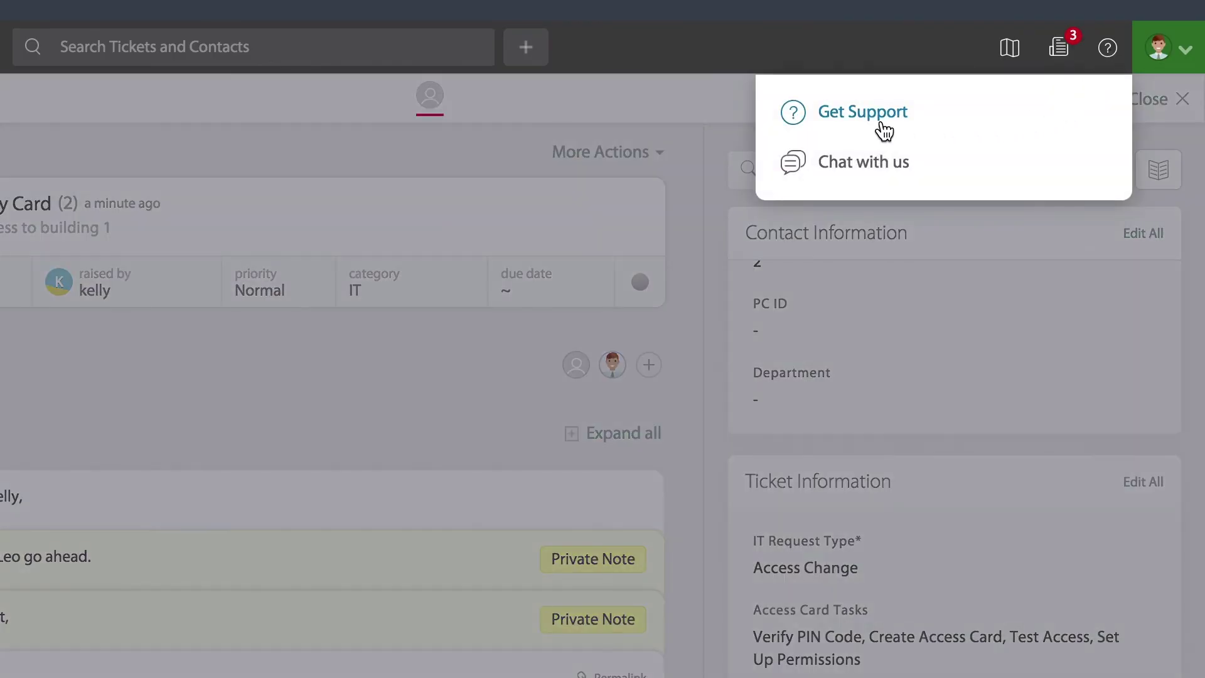